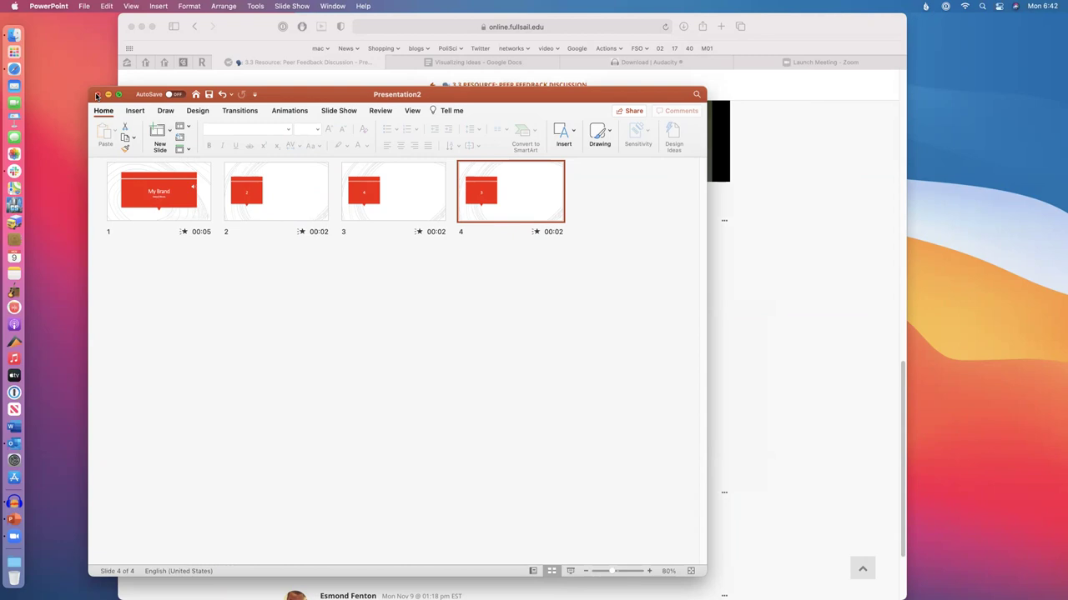
Step: Close Presentation2 in PowerPoint without saving its changes
click(97, 95)
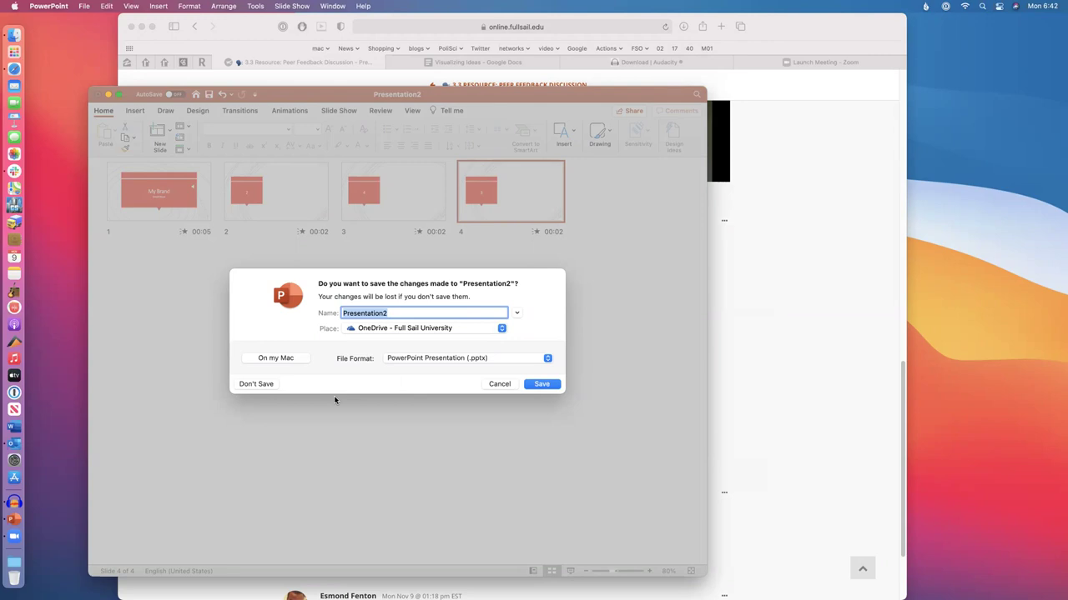
click(265, 384)
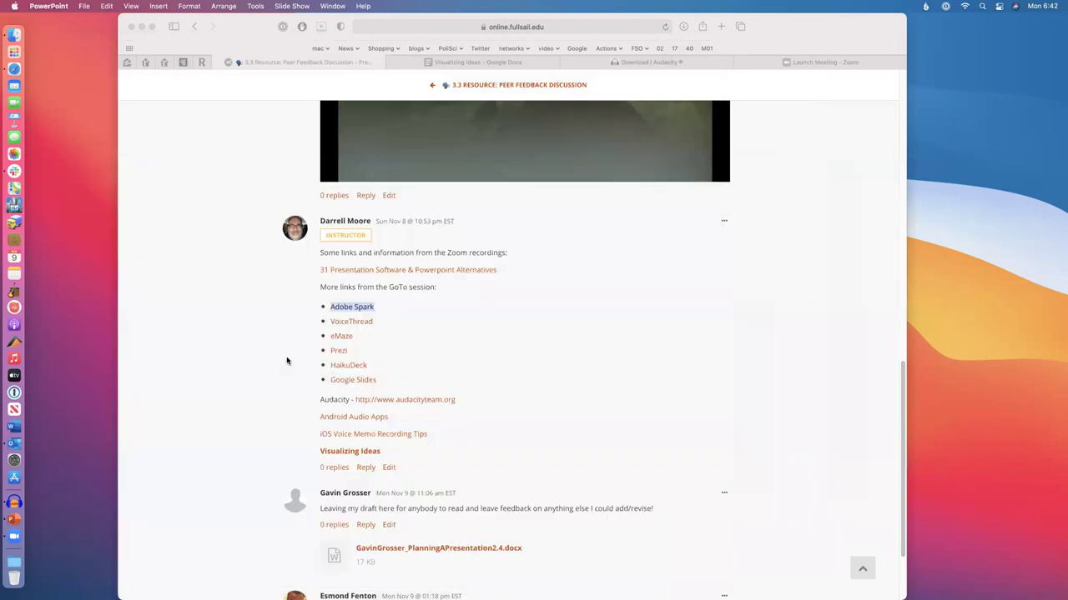
Step: Bring up Audacity, view its download page in Safari, and return to the Peer Feedback Discussion page
click(20, 505)
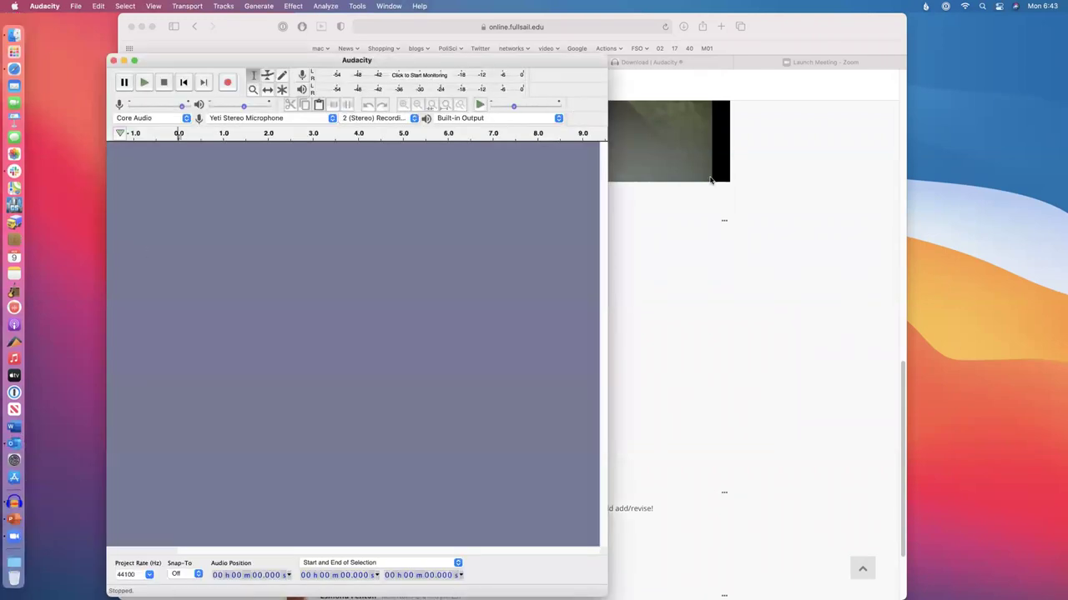
click(751, 246)
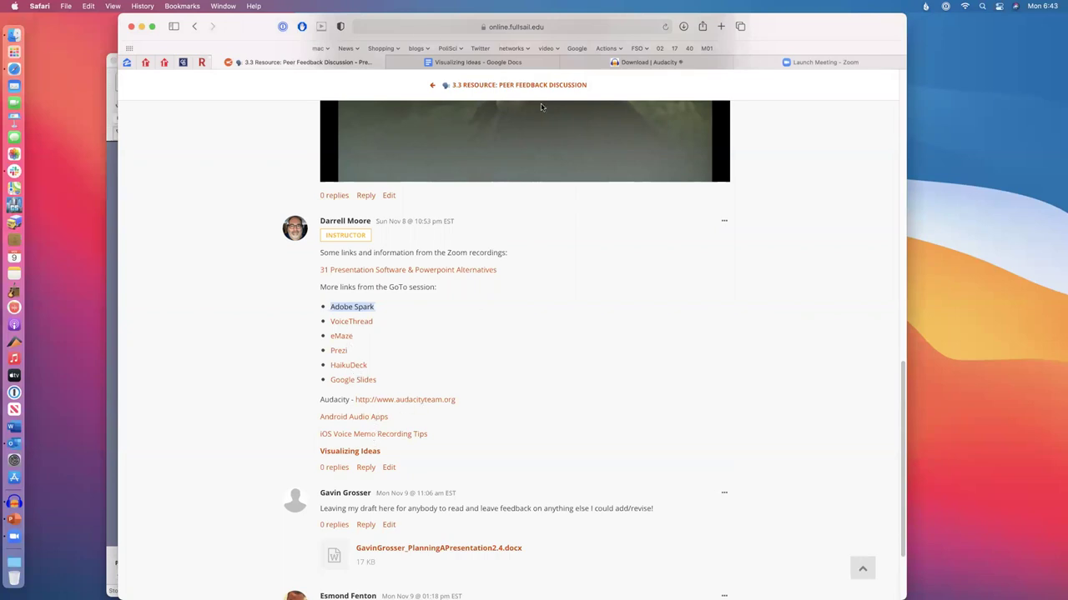
click(599, 65)
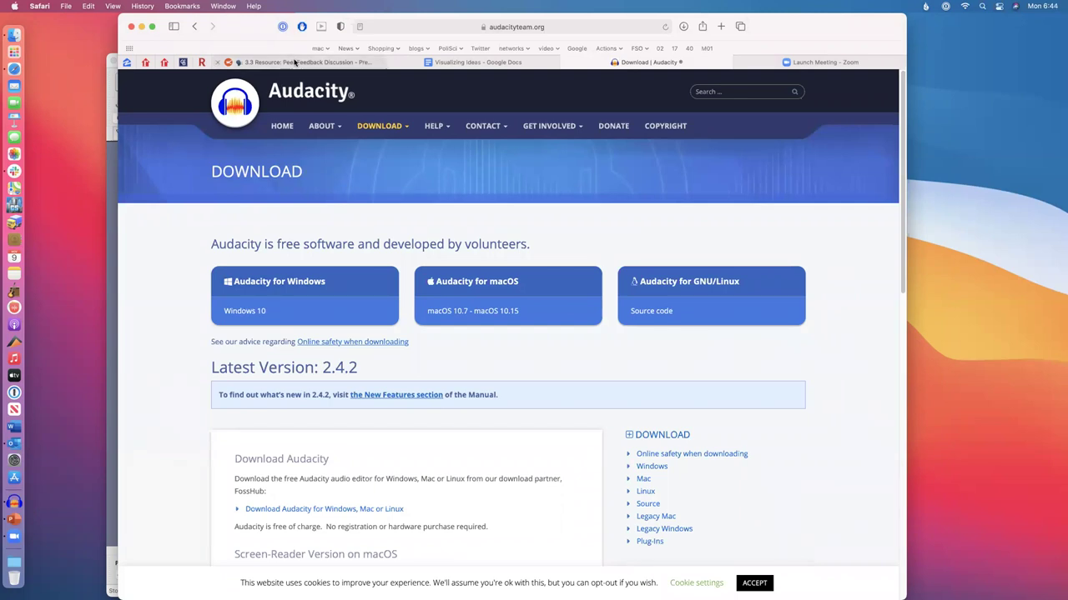
click(295, 62)
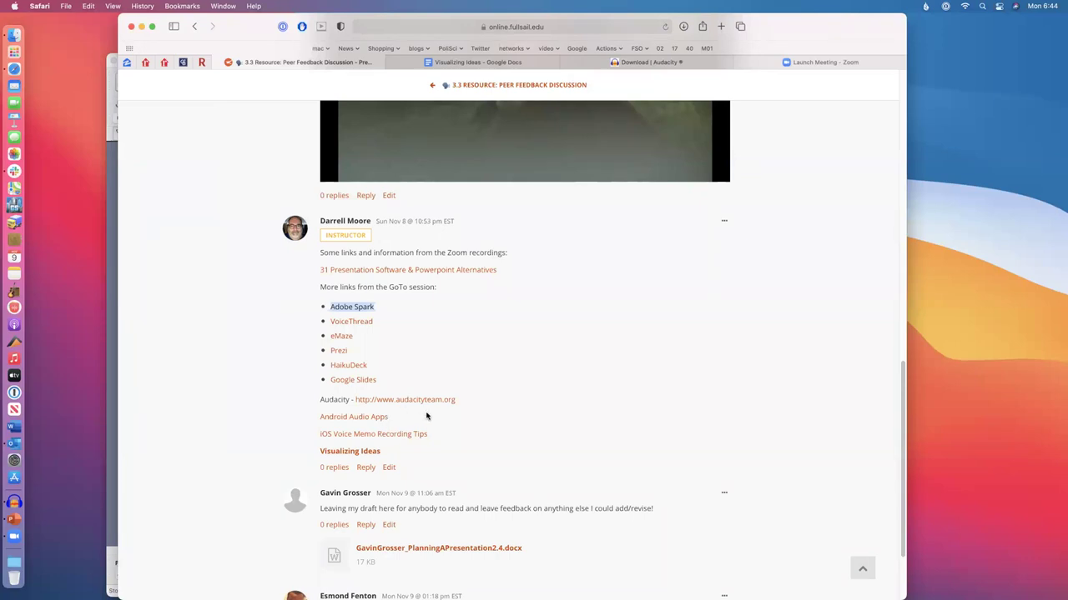
Step: Switch to the empty Audacity project, make its window wider and shorter, and reposition it over the browser
click(115, 237)
drag(601, 590, 702, 516)
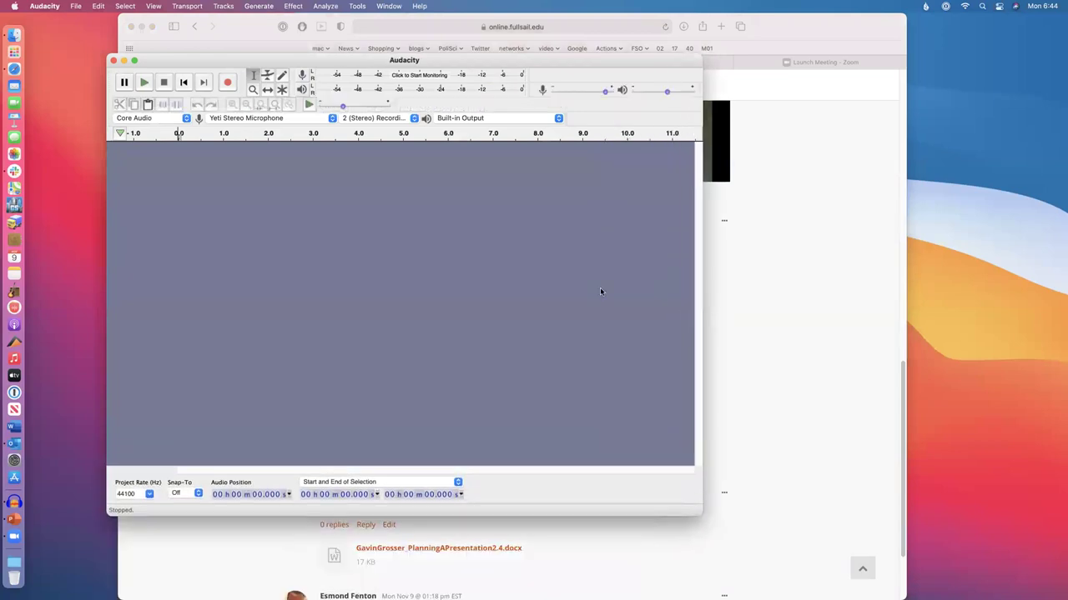
drag(303, 61, 367, 90)
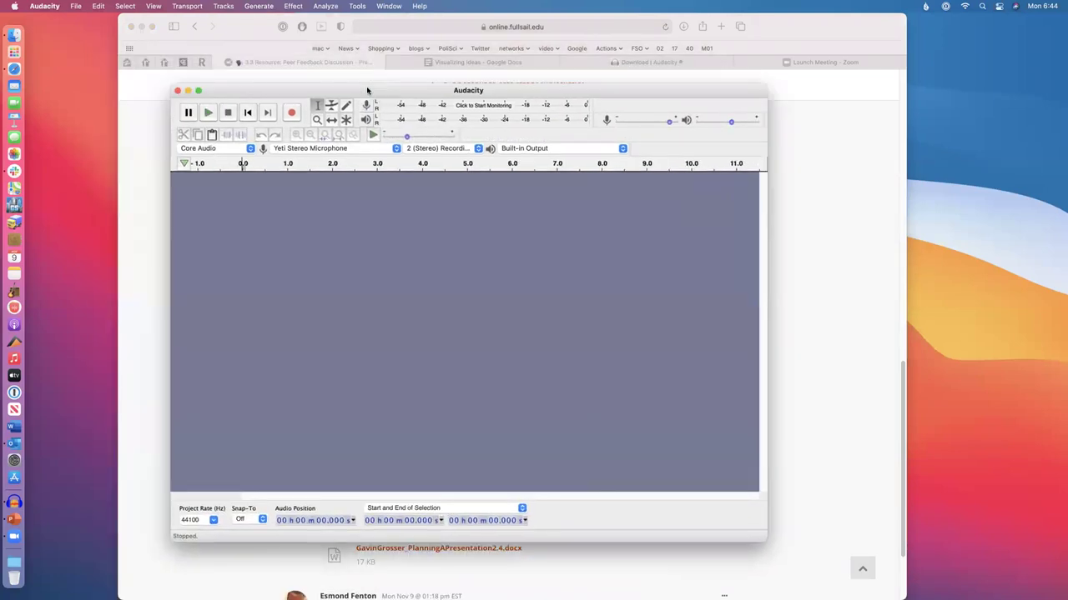
Step: Record a stereo voice clip of about 9 seconds, and close the untitled project without saving it
click(292, 114)
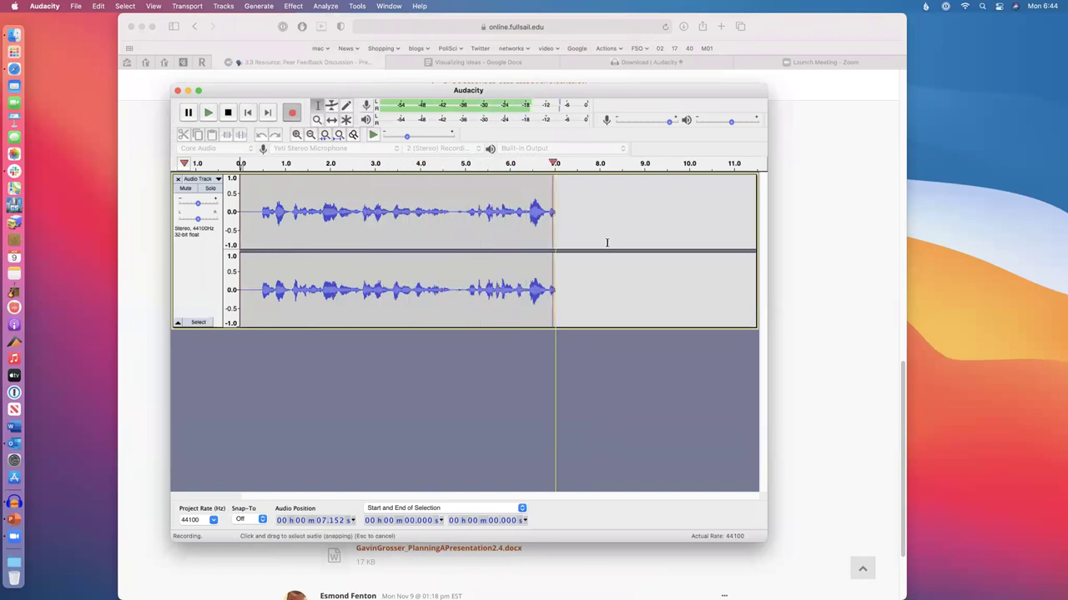
click(228, 113)
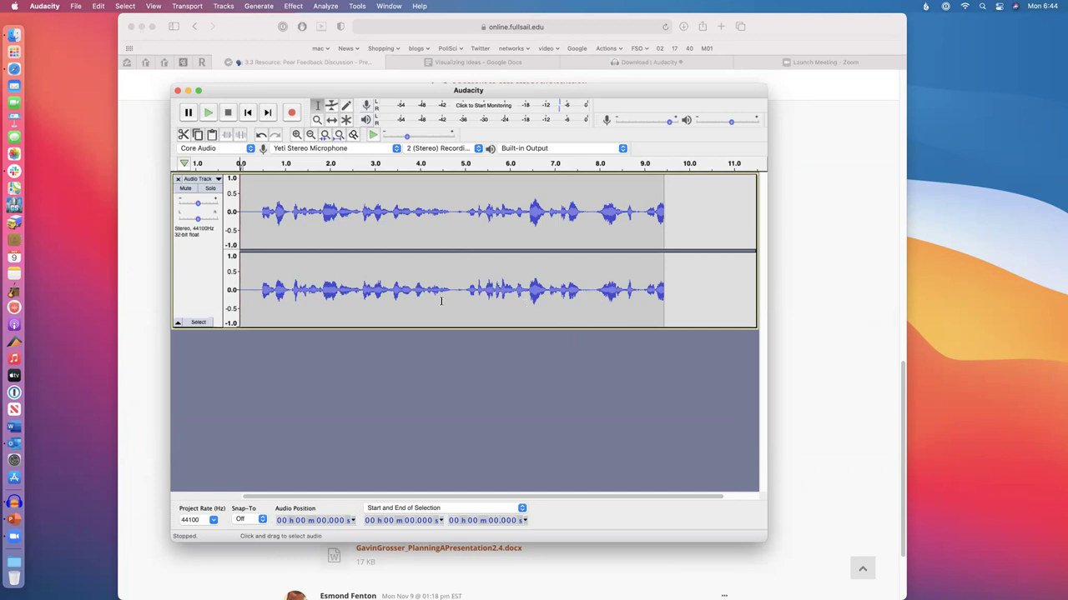
click(177, 90)
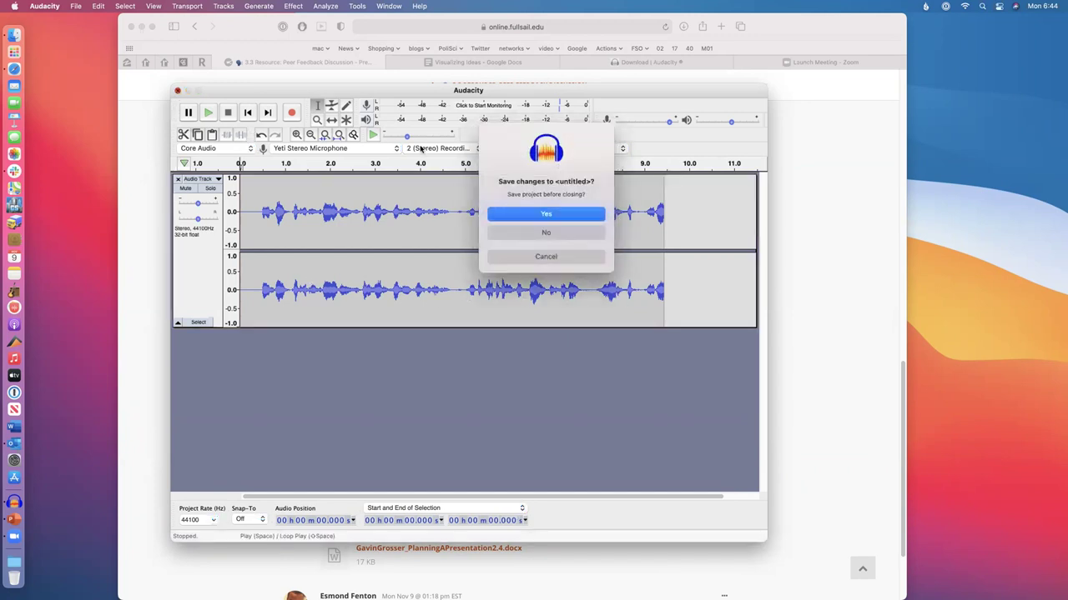
click(554, 233)
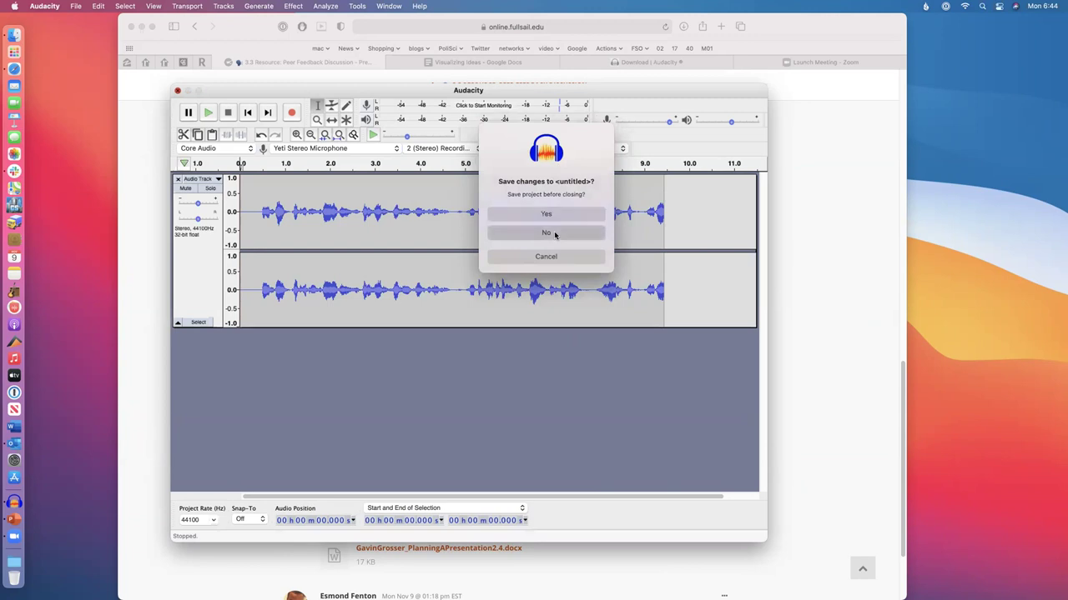
Step: Create a new Audacity project and record a stereo voice clip of about 12.5 seconds with a pause in the middle
click(75, 6)
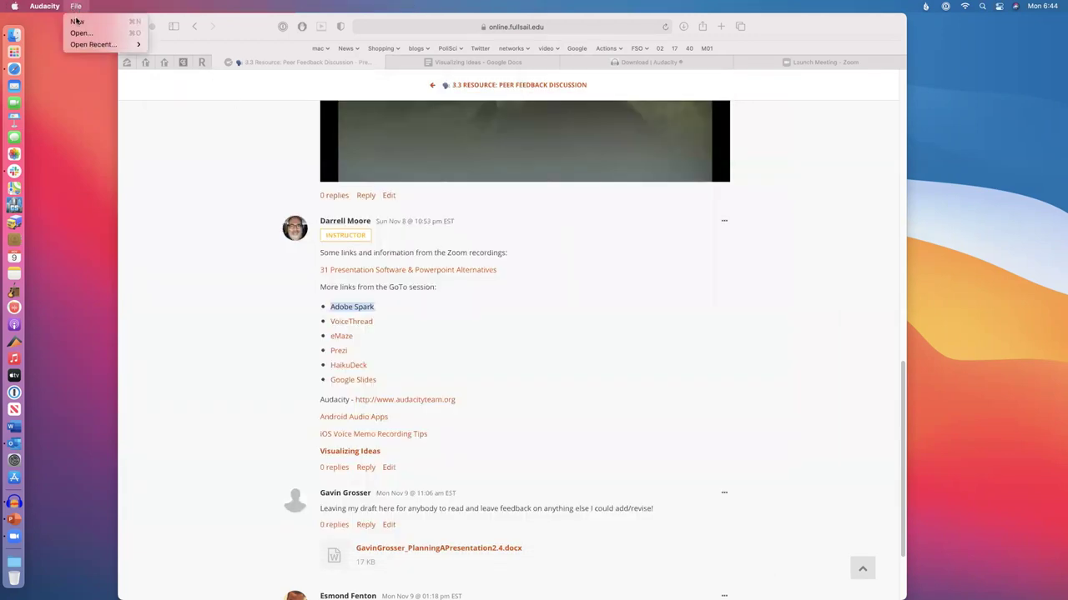
click(76, 20)
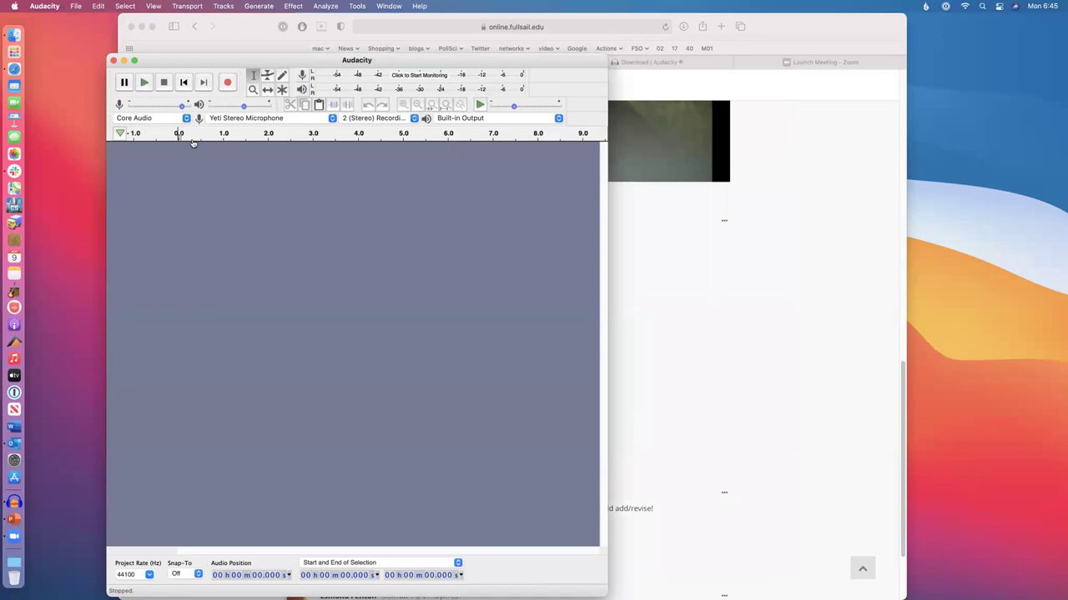
click(227, 83)
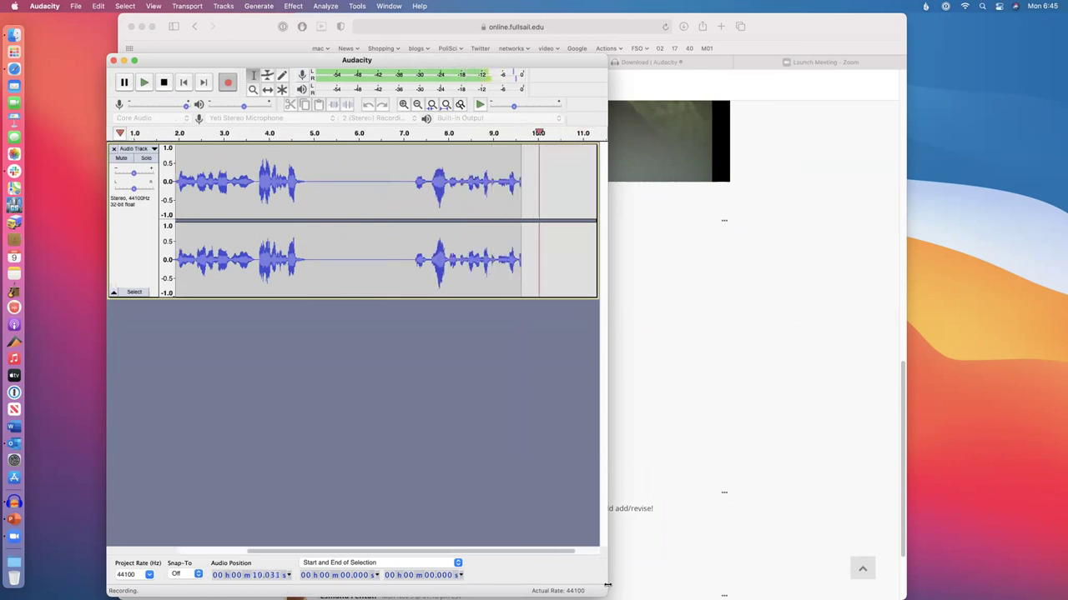
click(163, 82)
Step: Enlarge the project window and delete the pause between about 4.8 and 7.6 seconds from the recording
drag(606, 592, 925, 564)
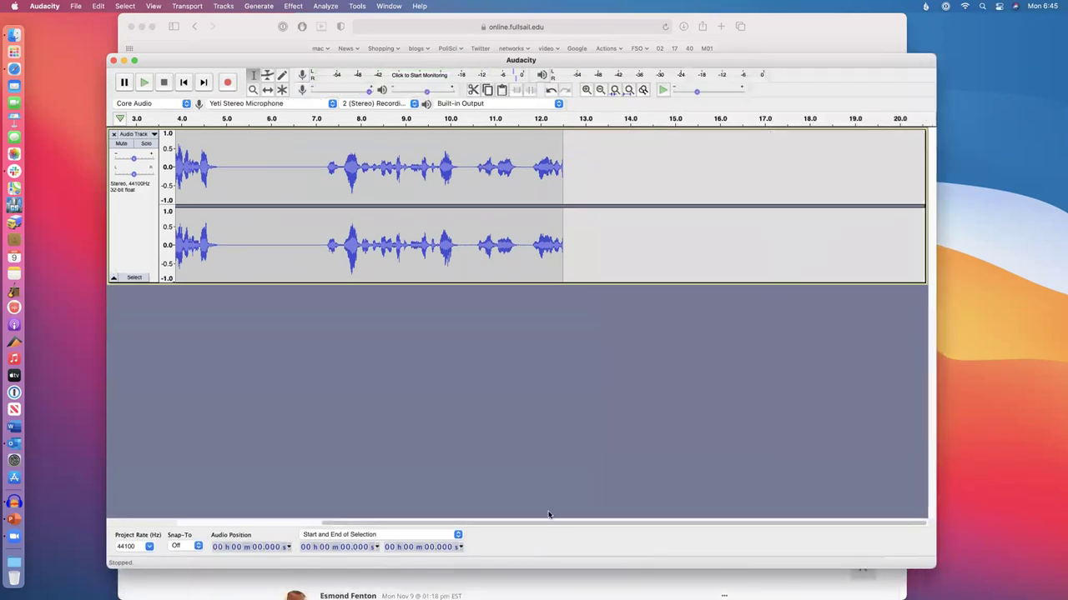
drag(539, 527, 95, 530)
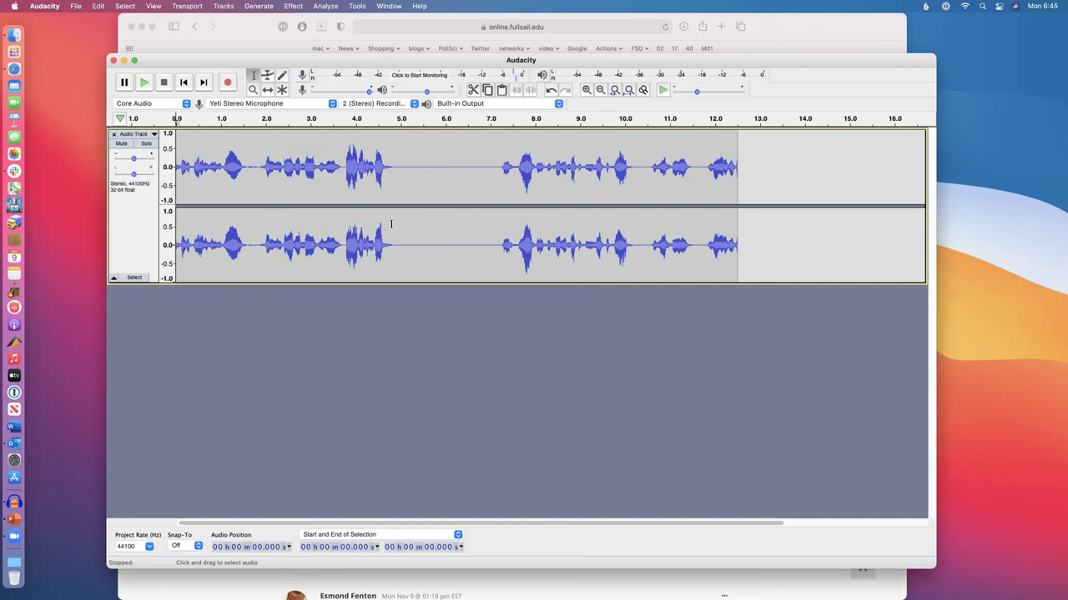
drag(389, 222, 516, 241)
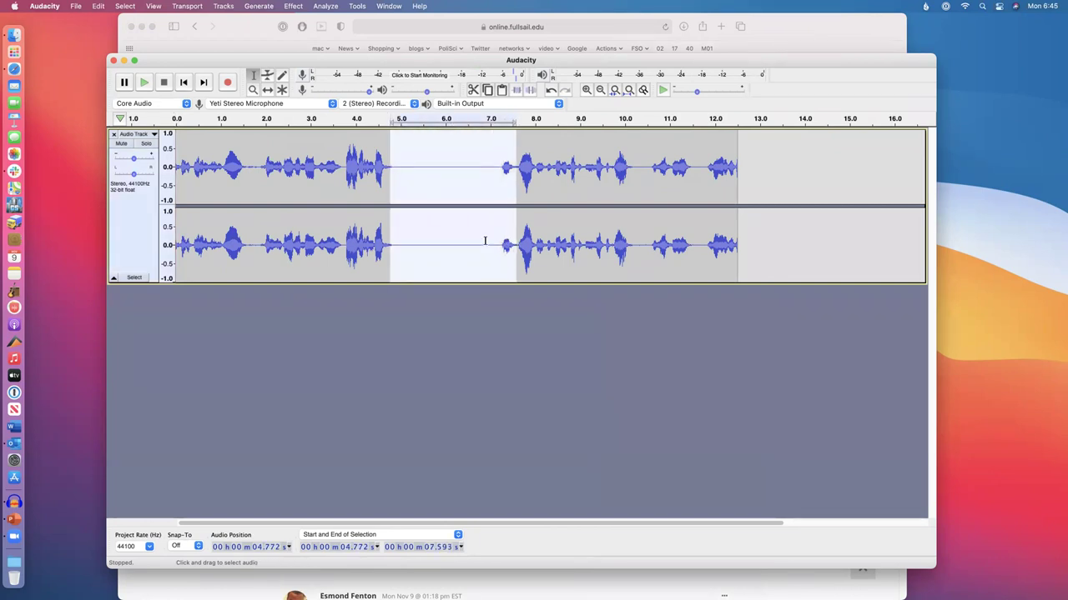
key(BackSpace)
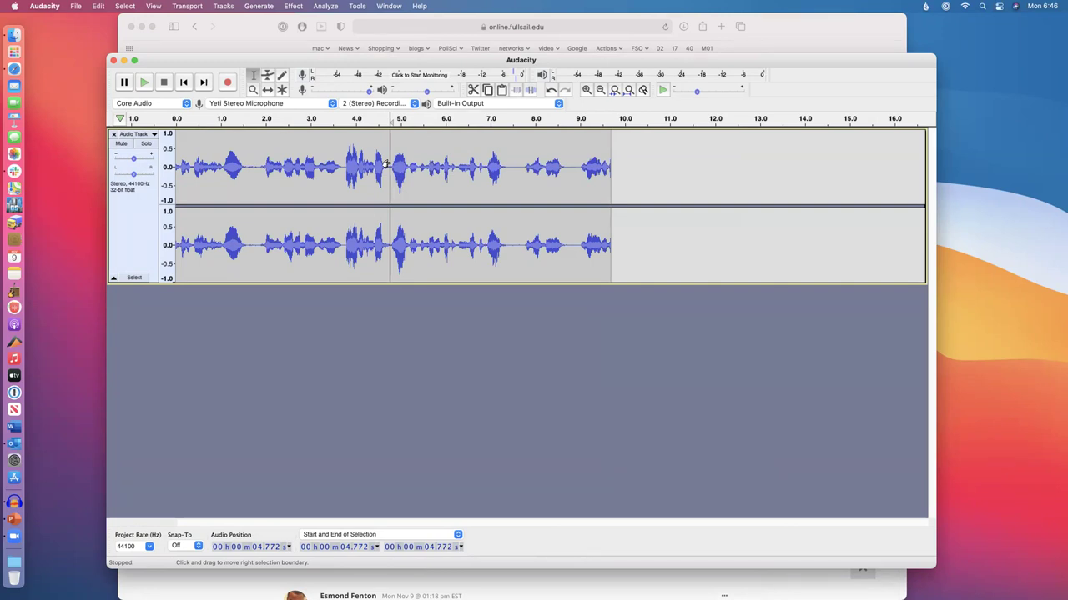
Step: Look through the audio export formats available for the recording, without exporting
click(72, 7)
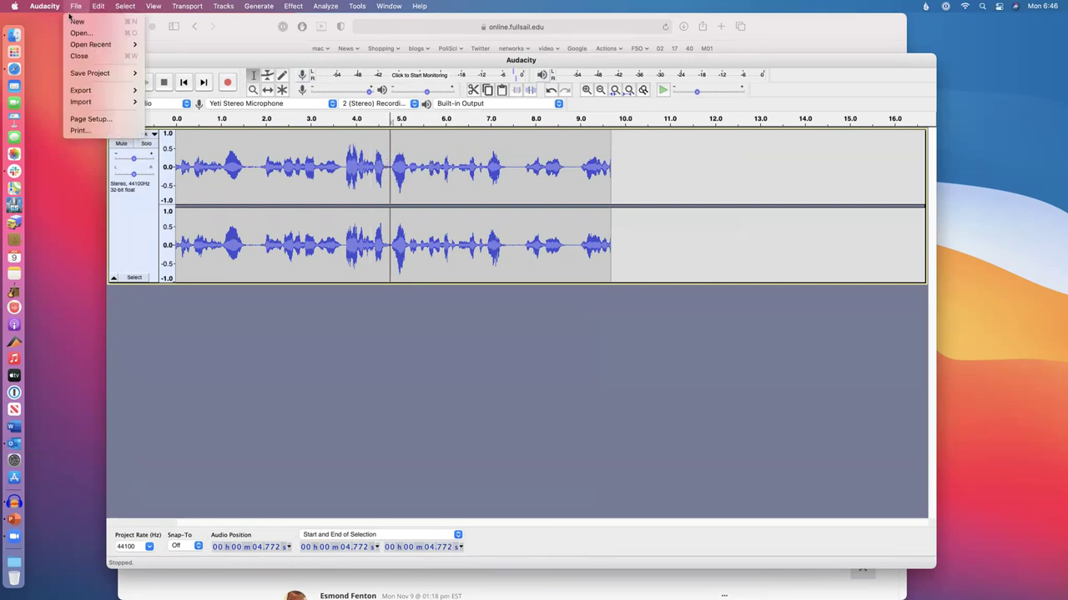
mouse_move(82, 90)
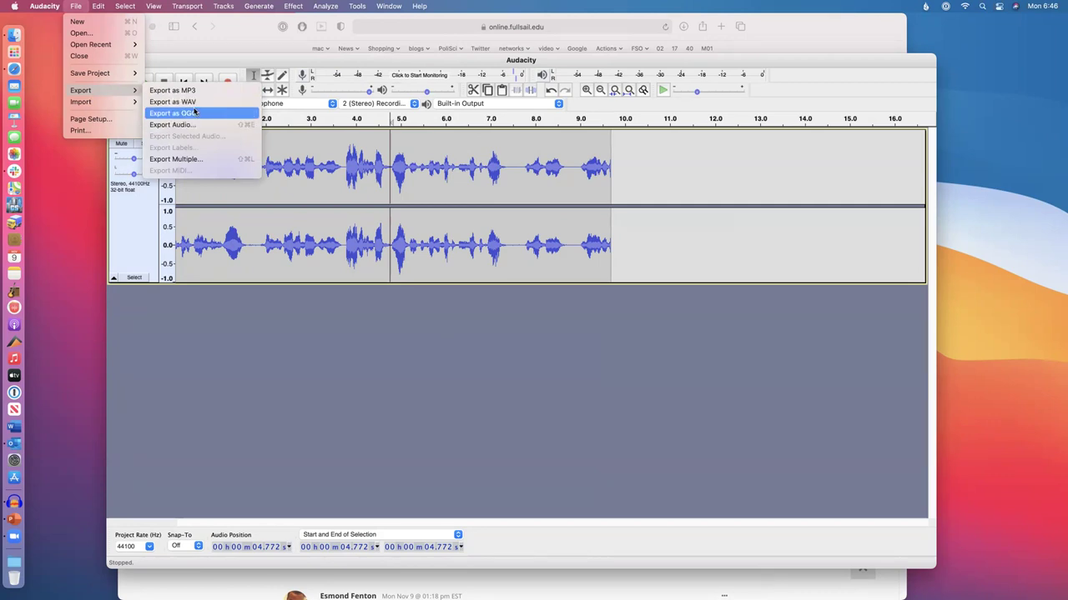
click(245, 37)
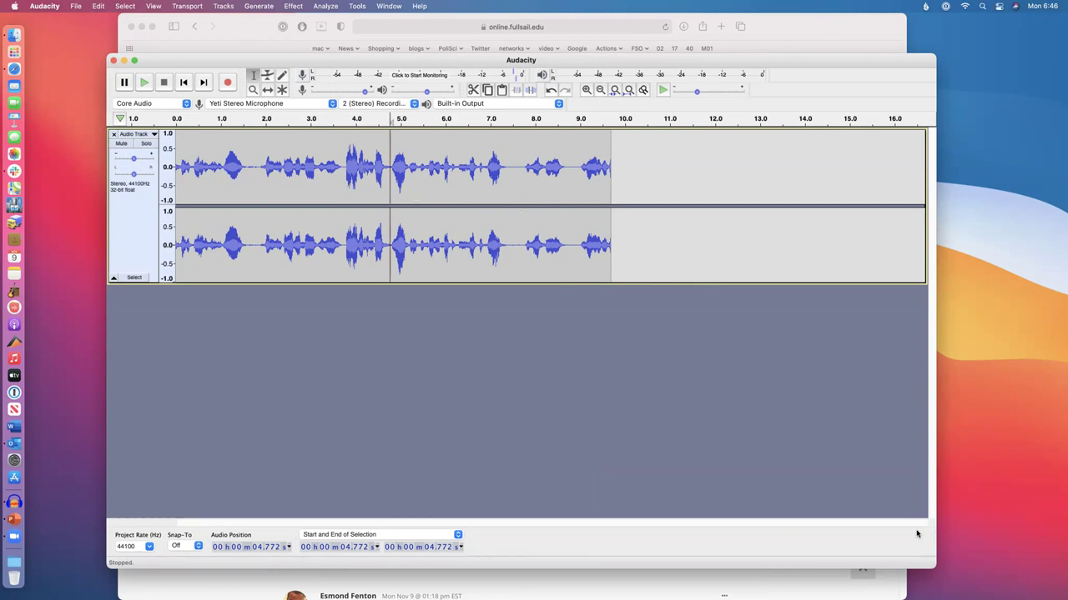
Step: Shrink the Audacity window around the track and reposition it over the browser
drag(785, 60, 749, 48)
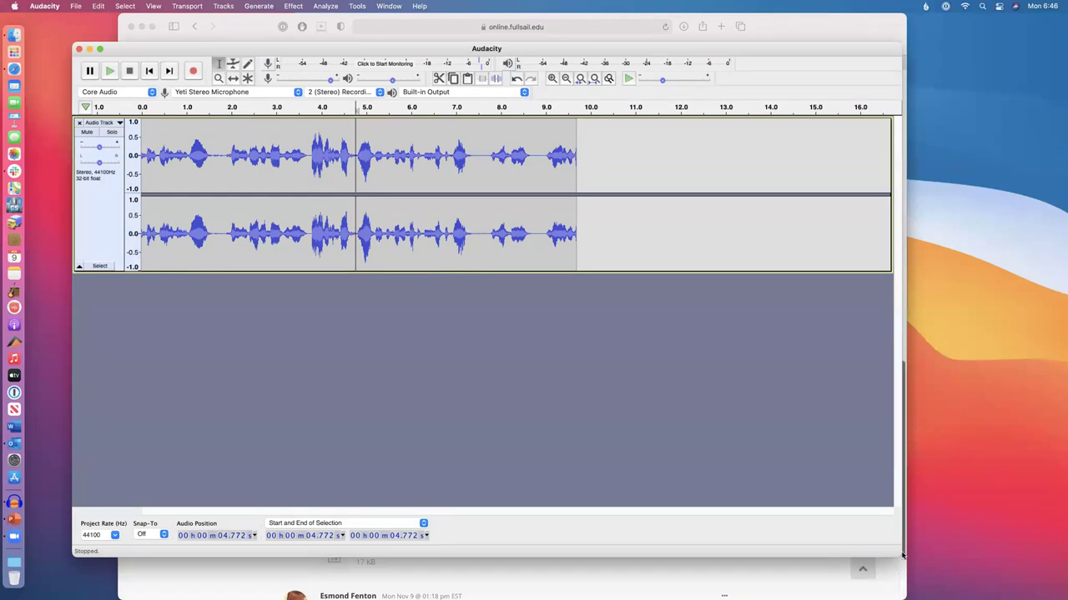
drag(901, 560, 852, 473)
drag(790, 437, 762, 429)
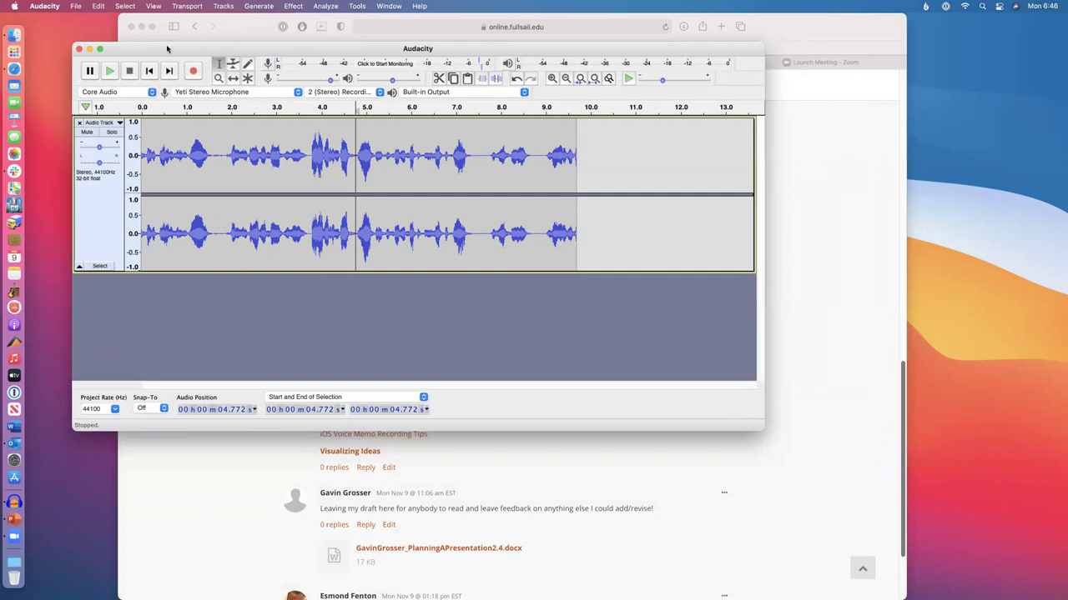
drag(168, 50, 169, 87)
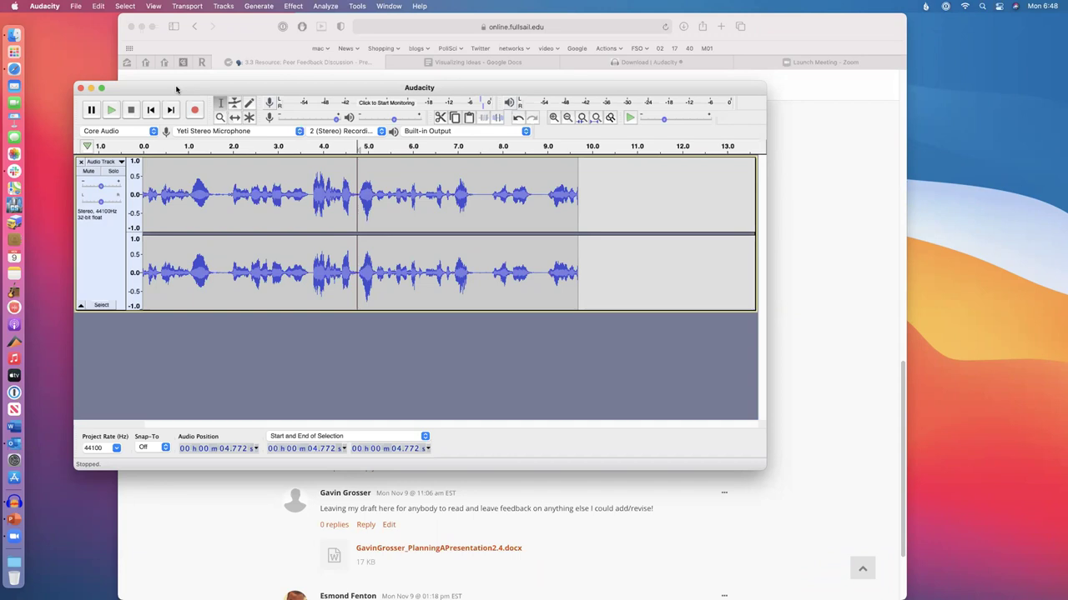
Step: Show the available recording devices and keep Yeti Stereo Microphone selected
click(257, 132)
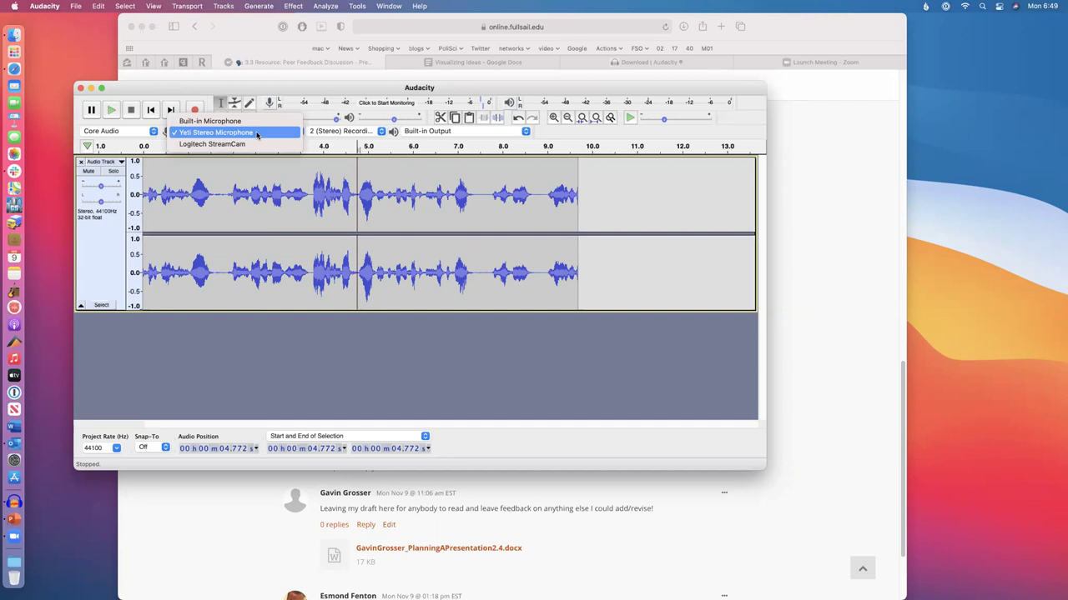
click(257, 133)
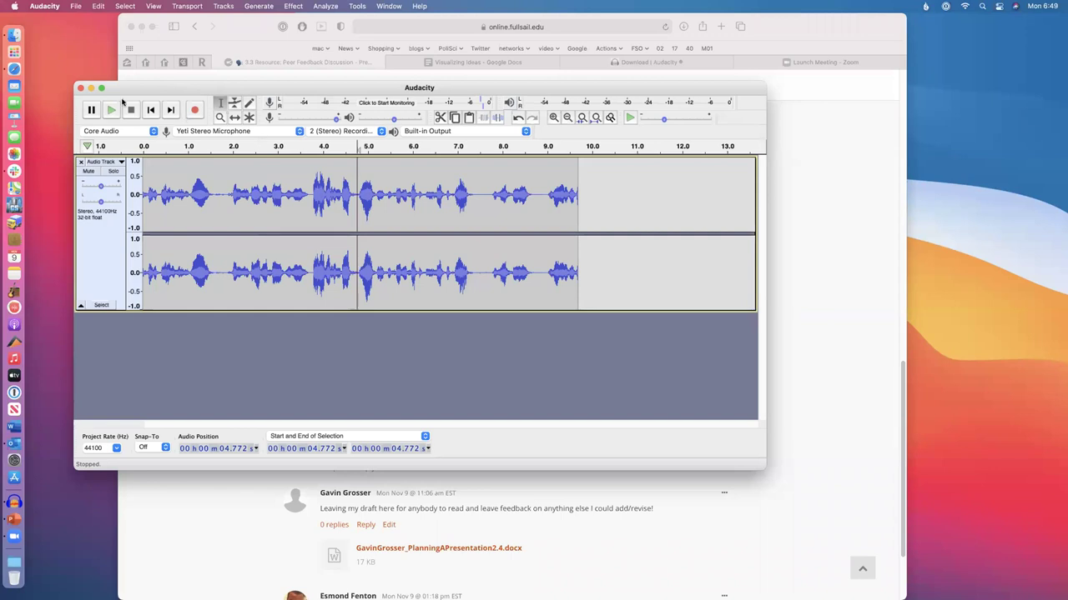
Step: Close the edited Audacity project without saving it
click(81, 89)
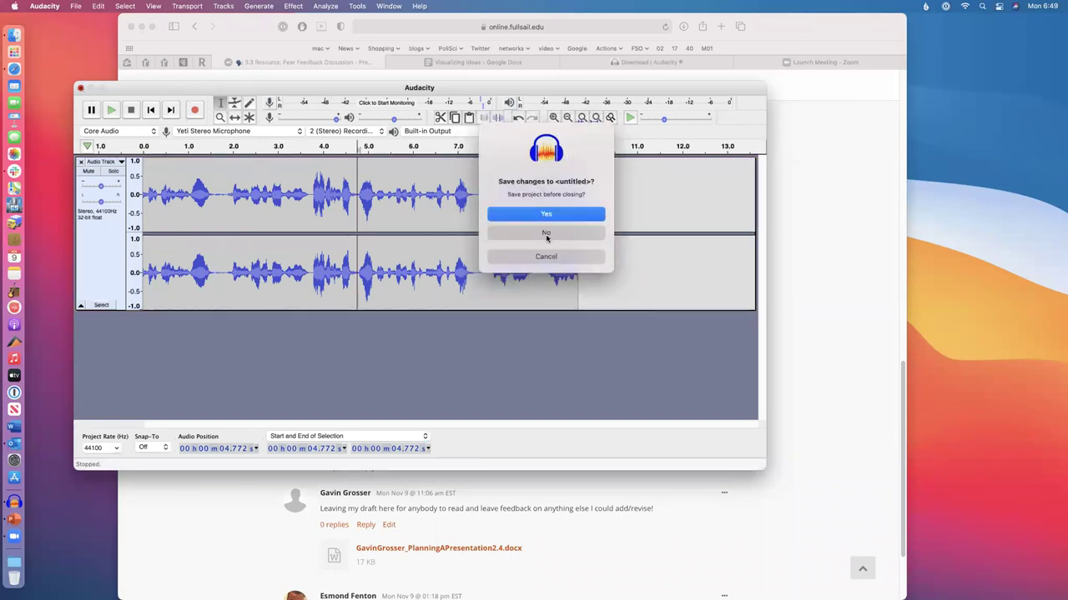
click(557, 237)
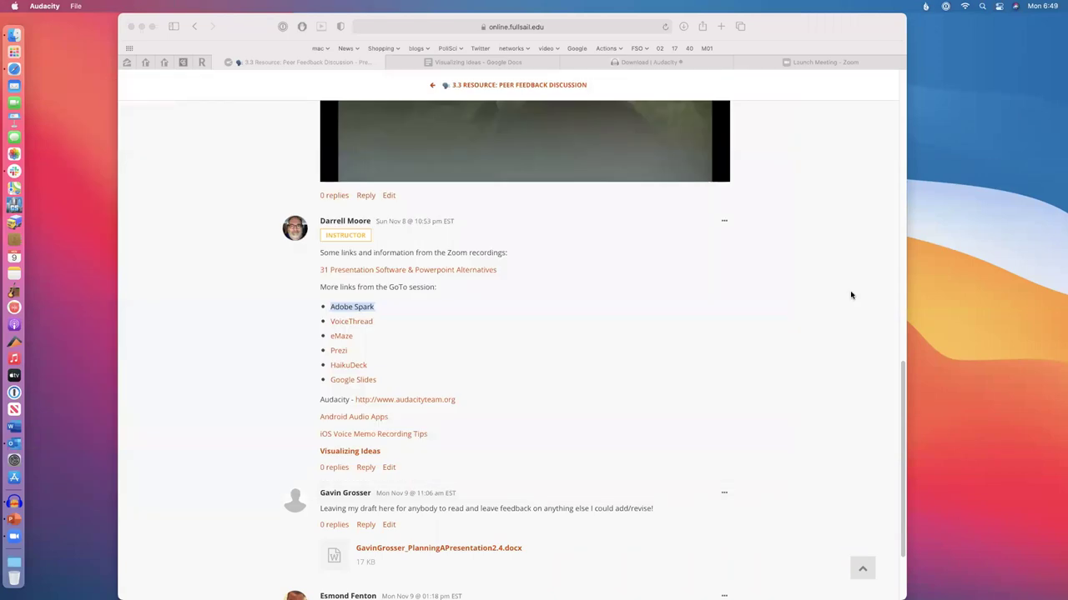